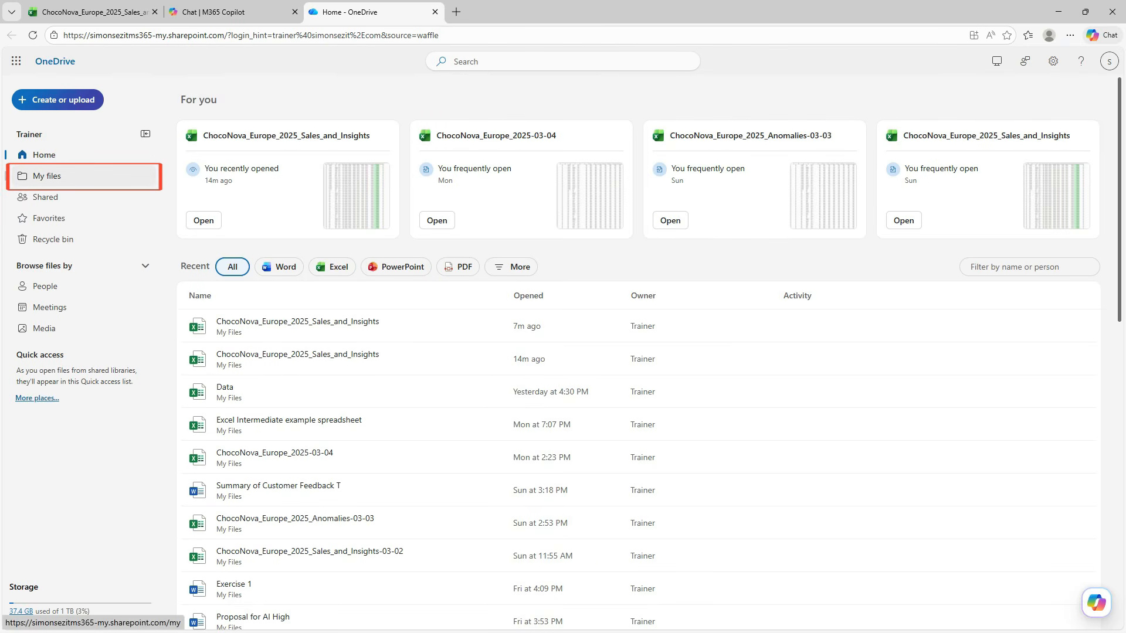
Open the "Copilot for Word, excel and powerpoint" folder in the OneDrive files after viewing the upload options.
{"action": "left_click", "coordinate": [74, 178]}
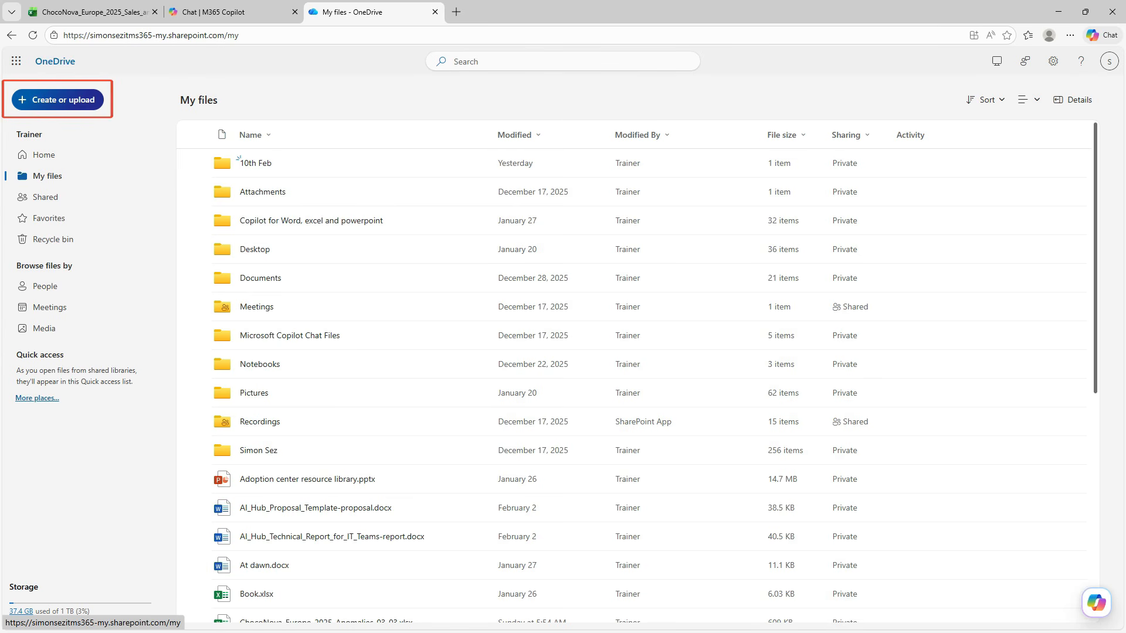
{"action": "left_click", "coordinate": [57, 100]}
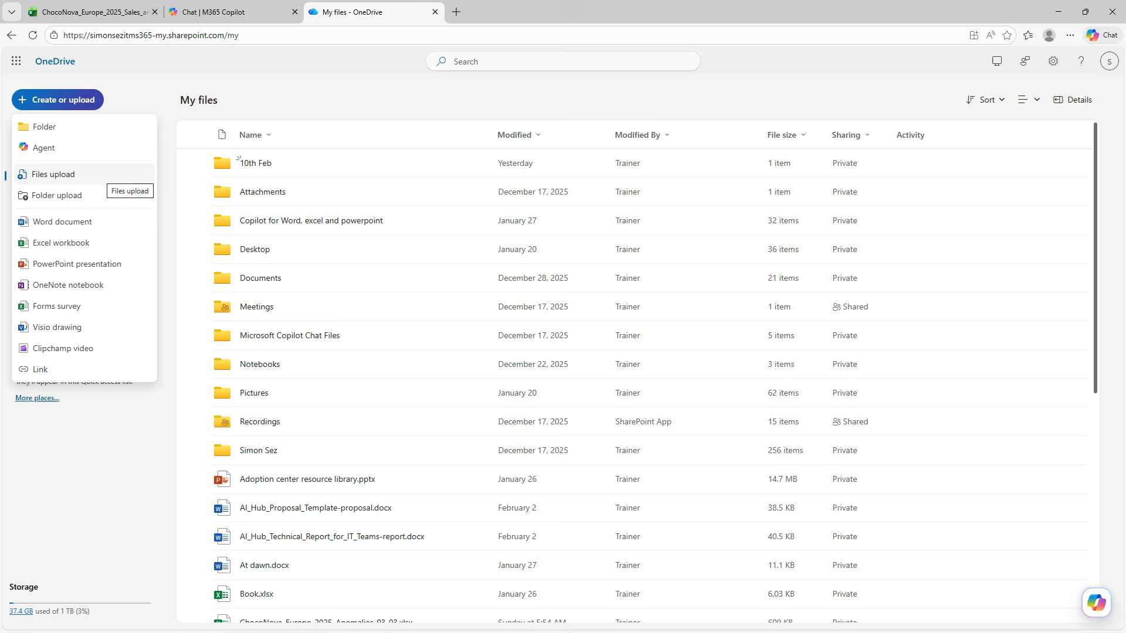
{"action": "left_click", "coordinate": [340, 101]}
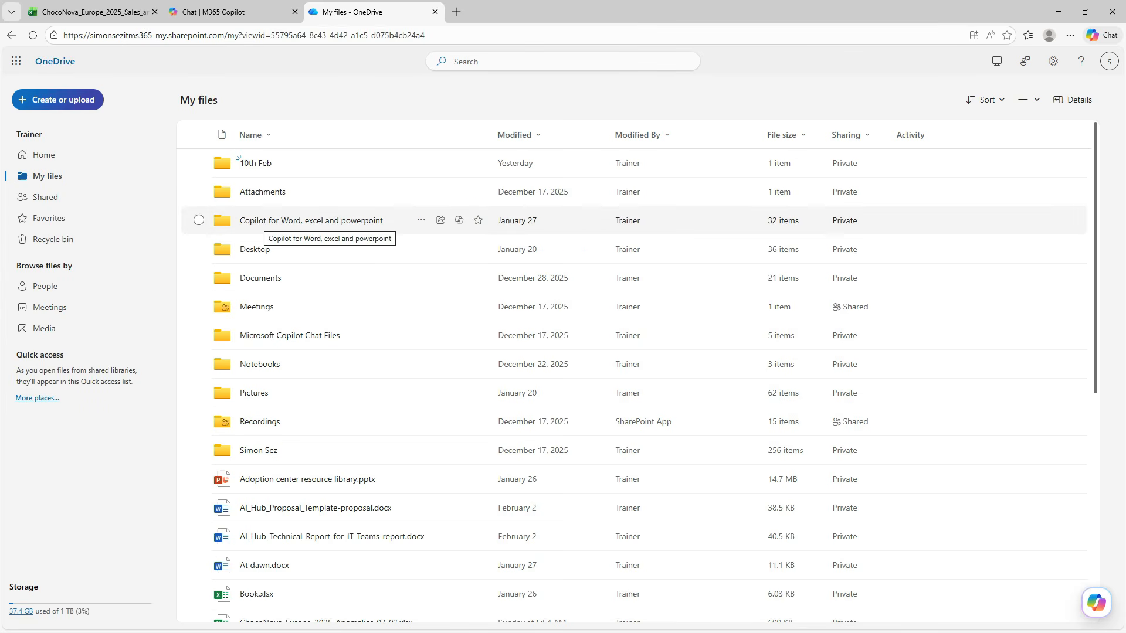
{"action": "left_click", "coordinate": [311, 220]}
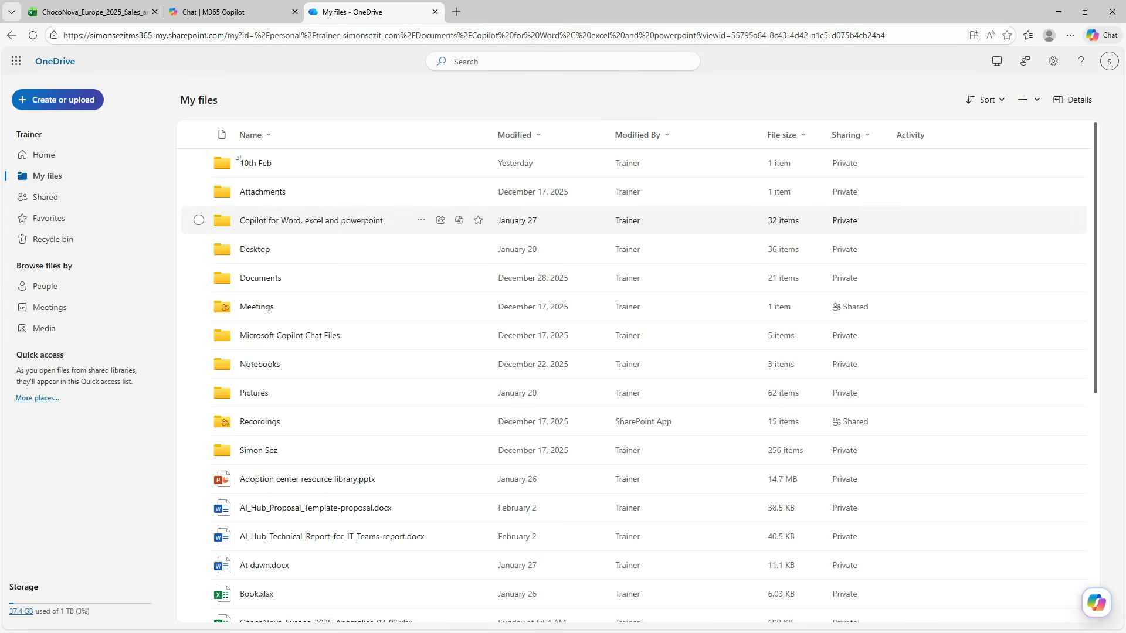
Locate the local ChocoNova_Europe_2025_Sales_and_Insights file in File Explorer and open its copy from the OneDrive folder.
{"action": "scroll", "coordinate": [323, 411], "scroll_direction": "down", "scroll_amount": 5}
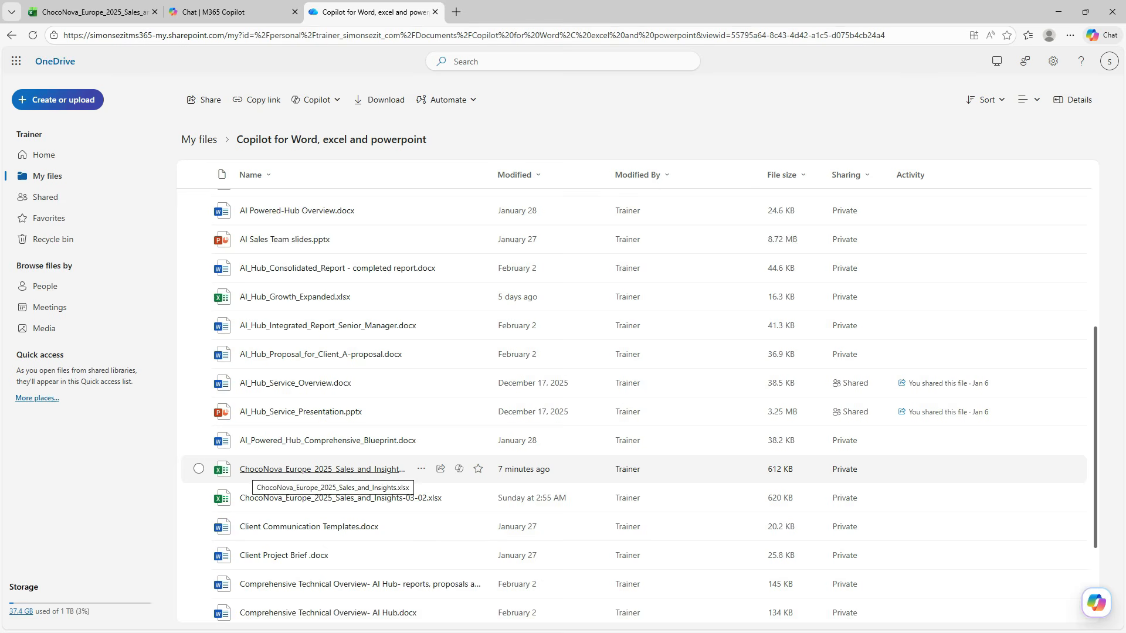
{"action": "mouse_move", "coordinate": [247, 471]}
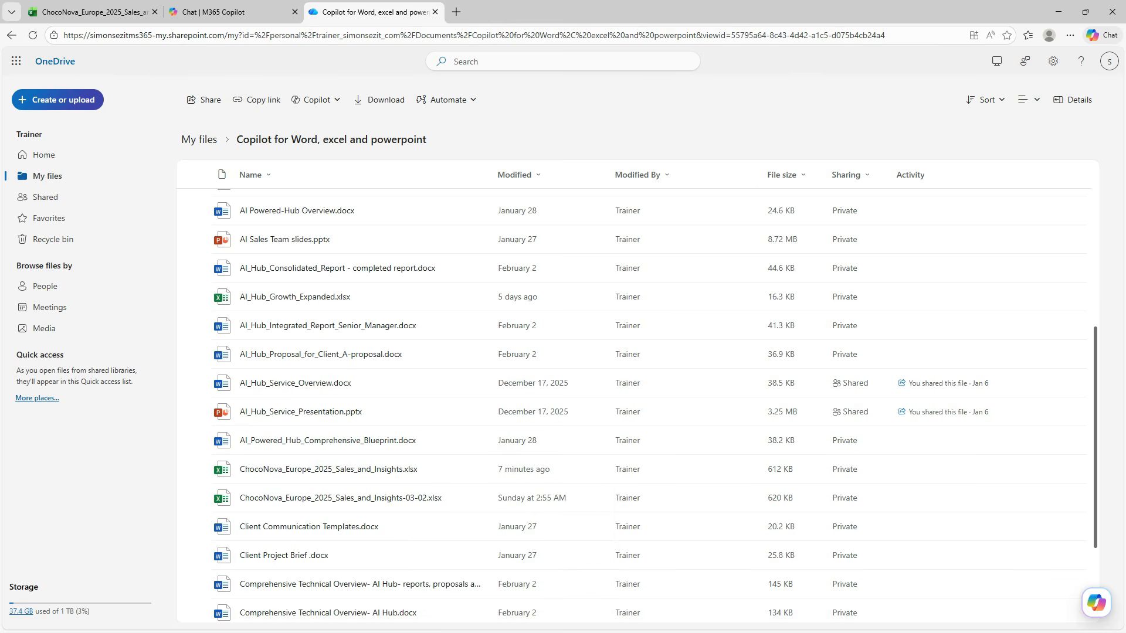
{"action": "key", "text": "alt+Tab"}
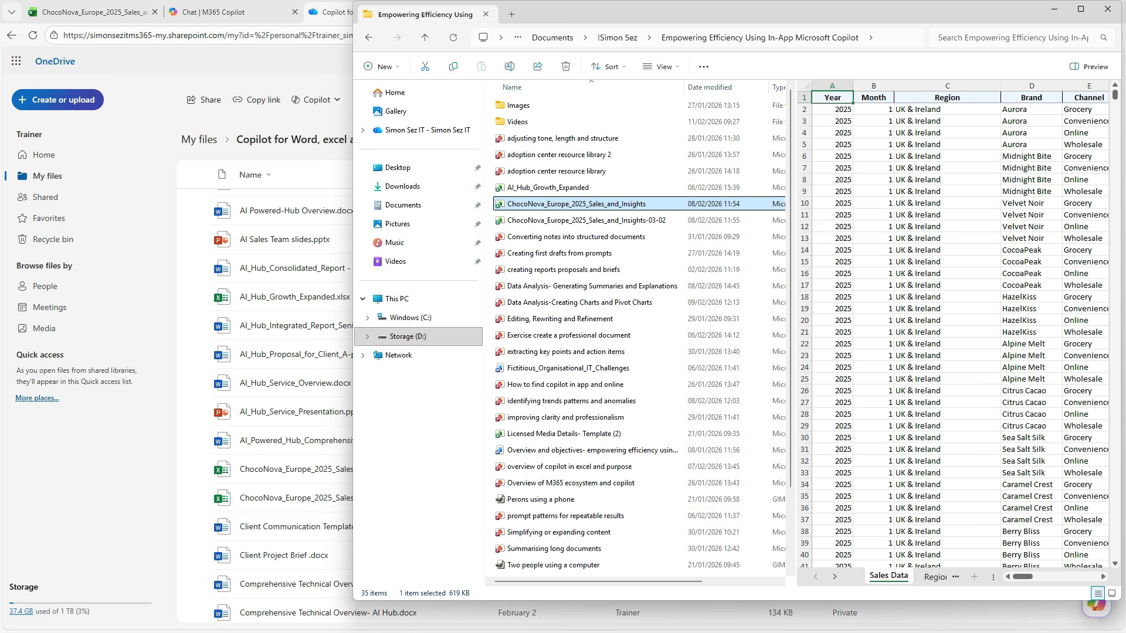
{"action": "left_click_drag", "start_coordinate": [645, 206], "coordinate": [513, 220]}
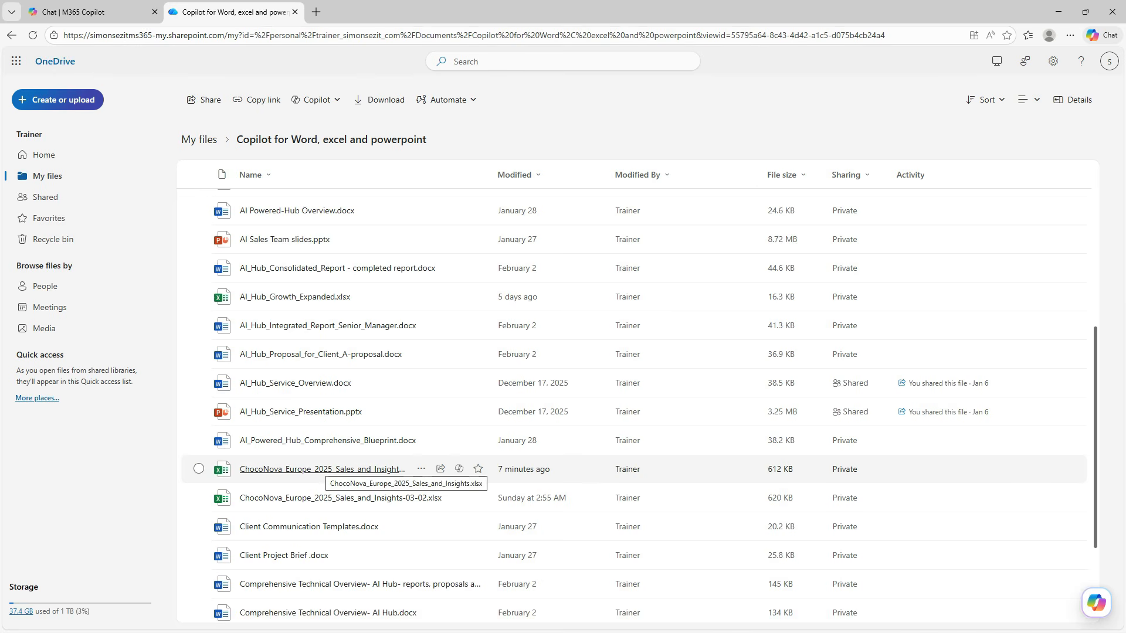
{"action": "left_click", "coordinate": [326, 469]}
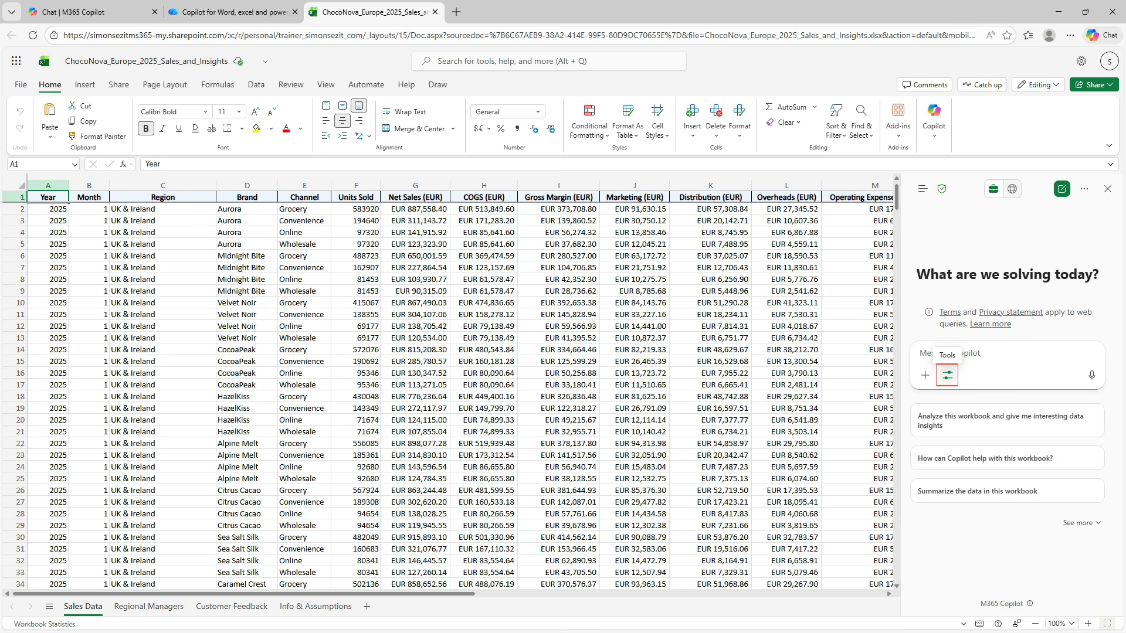
Have Copilot in agent mode create a bar chart to show units sold by UK & Ireland region for chocolate brands, and review its response.
{"action": "left_click", "coordinate": [947, 375]}
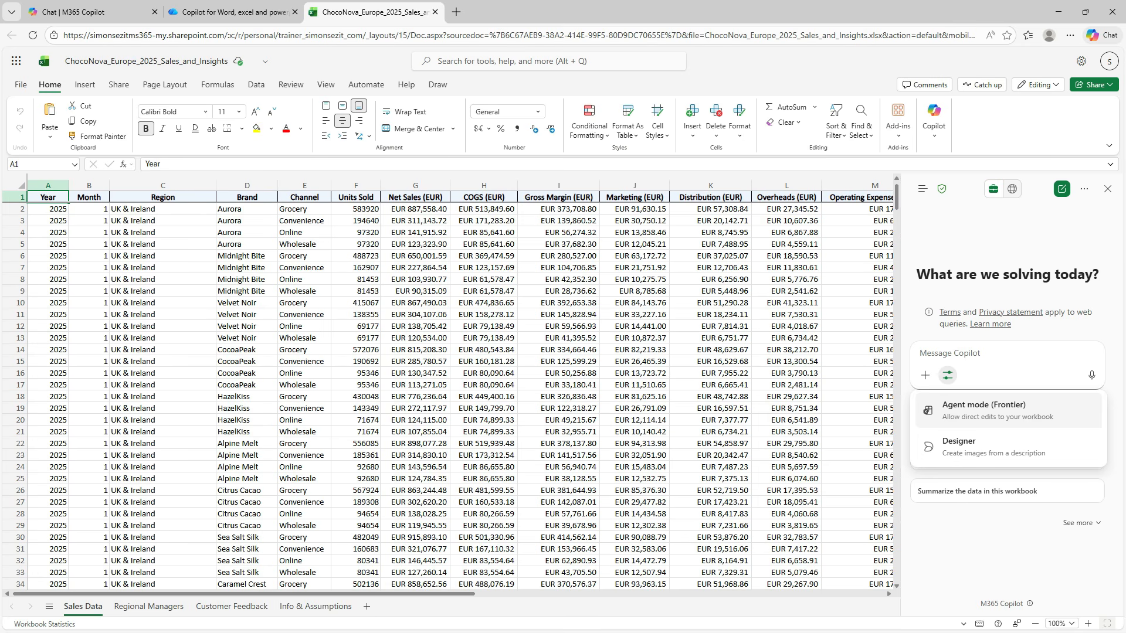
{"action": "left_click", "coordinate": [1009, 411]}
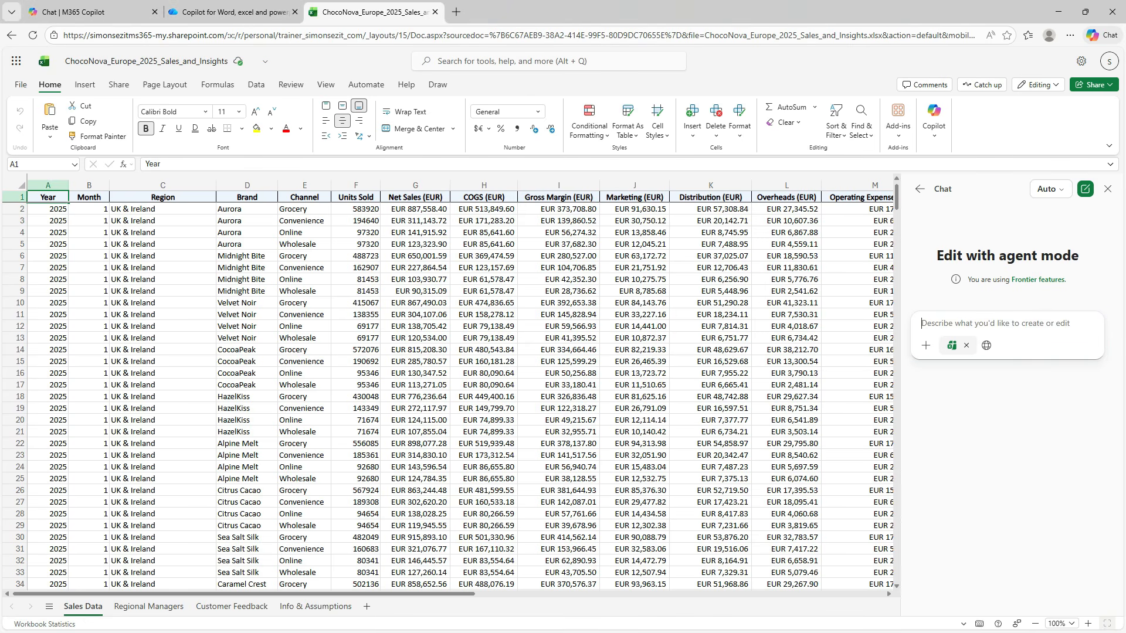
{"action": "type", "text": "Create a bar chart to show units sold by UK & Ireland region for chocolate brands"}
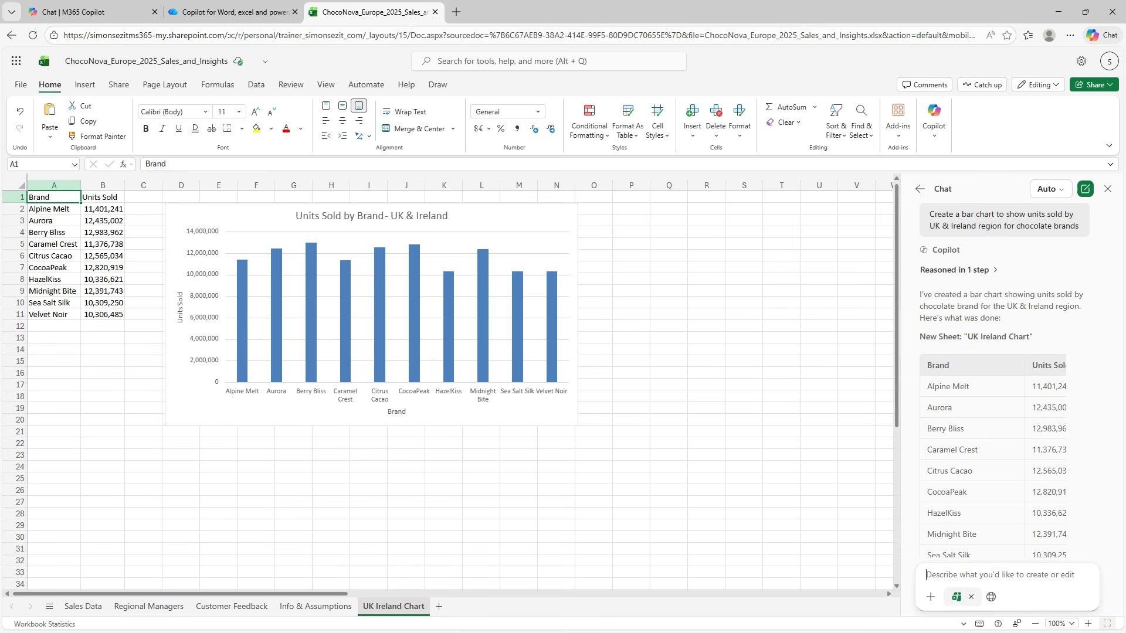
{"action": "scroll", "coordinate": [997, 375], "scroll_direction": "down", "scroll_amount": 1}
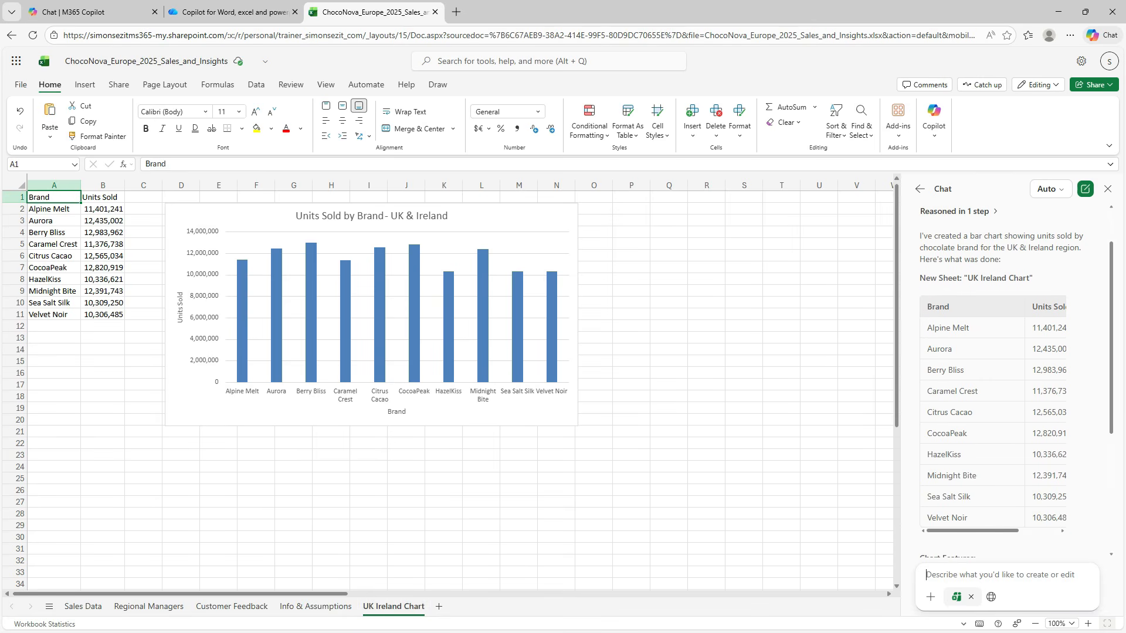
{"action": "scroll", "coordinate": [1014, 375], "scroll_direction": "down", "scroll_amount": 4}
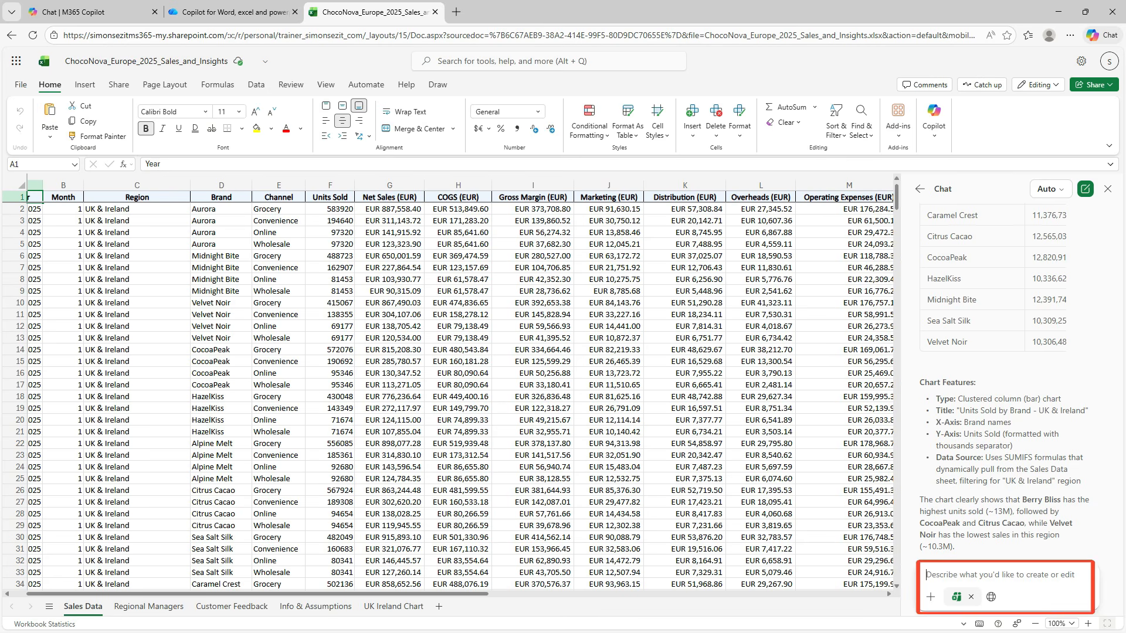
Have Copilot create a PivotTable and PivotChart of Operating Profit (EUR) for Velvet Noir and Midnight Bite by region, and review its summary.
{"action": "type", "text": "Create a PivotTable summarising Operating Profit (EUR) by Velvet Noir and Midnight Bite Brands and Region, then insert a PivotChart that best visualises the comparison"}
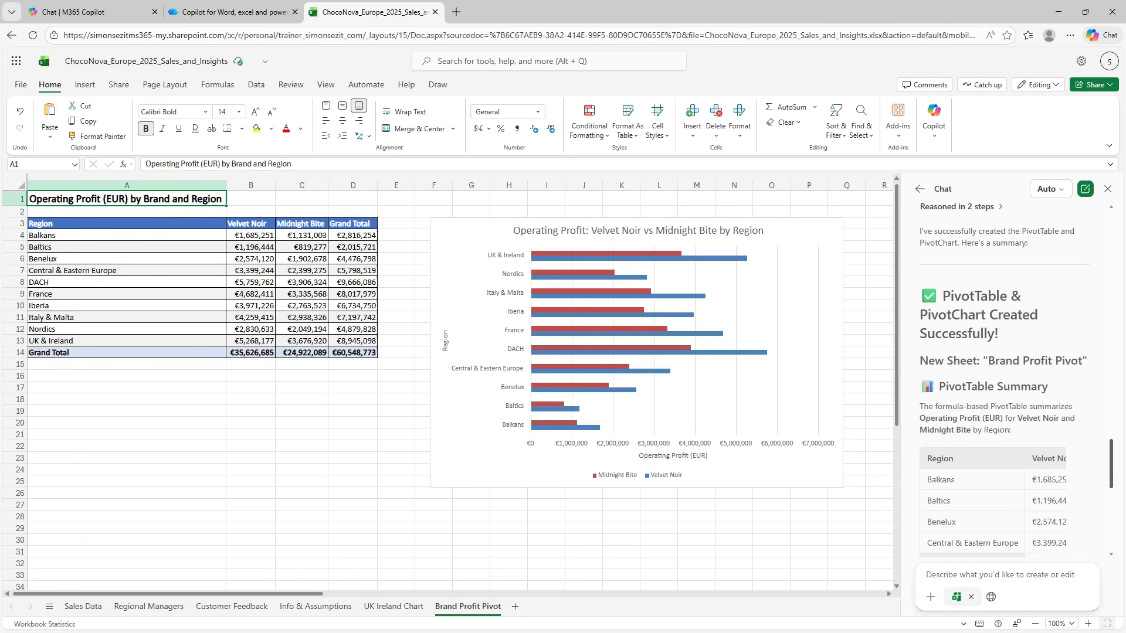
{"action": "left_click_drag", "start_coordinate": [1111, 463], "coordinate": [1111, 471]}
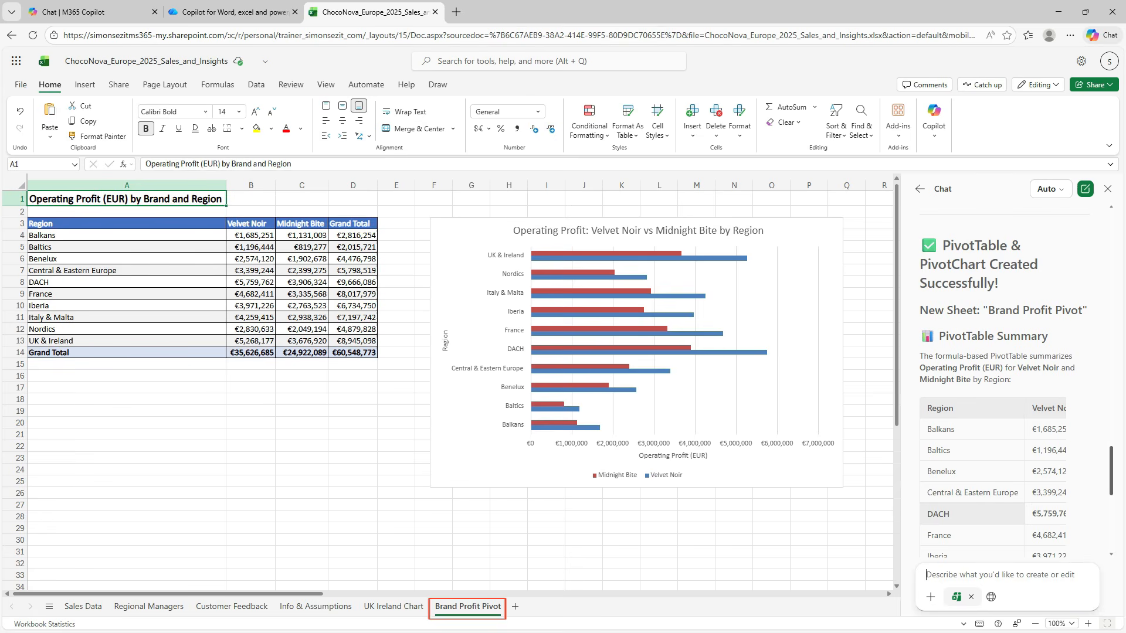
{"action": "scroll", "coordinate": [997, 381], "scroll_direction": "down", "scroll_amount": 1}
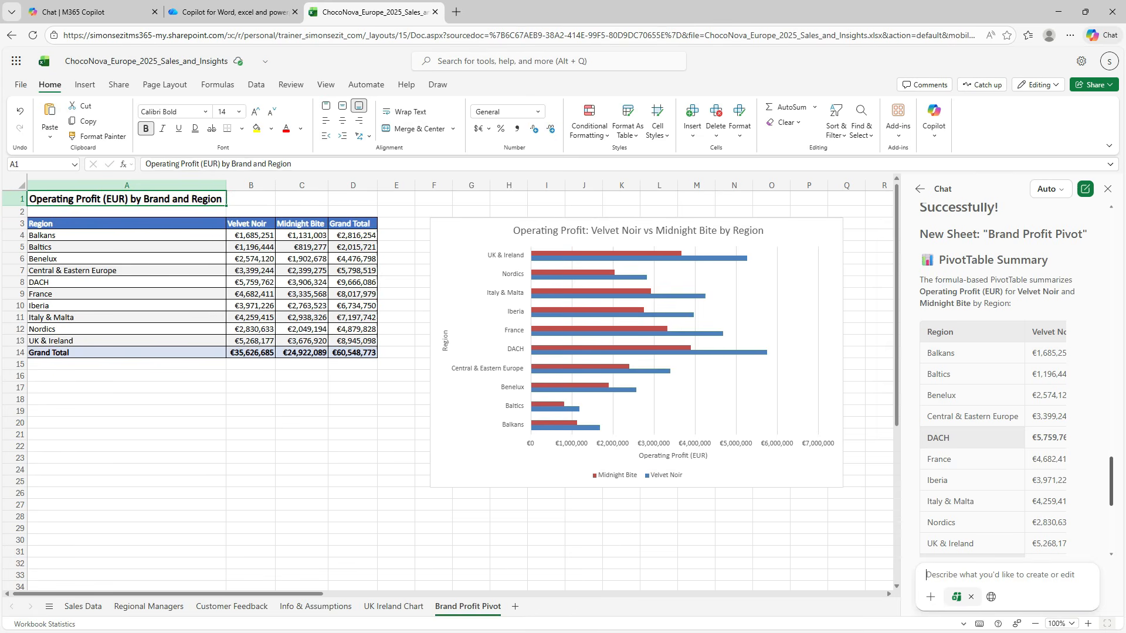
{"action": "scroll", "coordinate": [1002, 379], "scroll_direction": "down", "scroll_amount": 5}
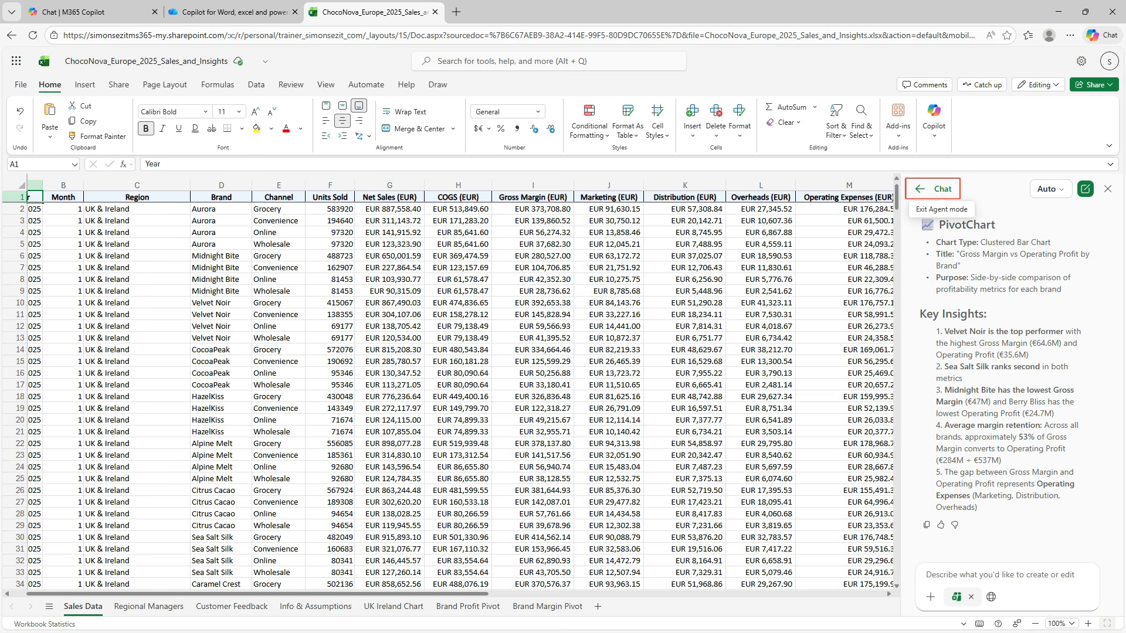
Outside agent mode, ask Copilot for a chart showing the average sales of chocolate for the France region and add it to a new sheet.
{"action": "left_click", "coordinate": [936, 188]}
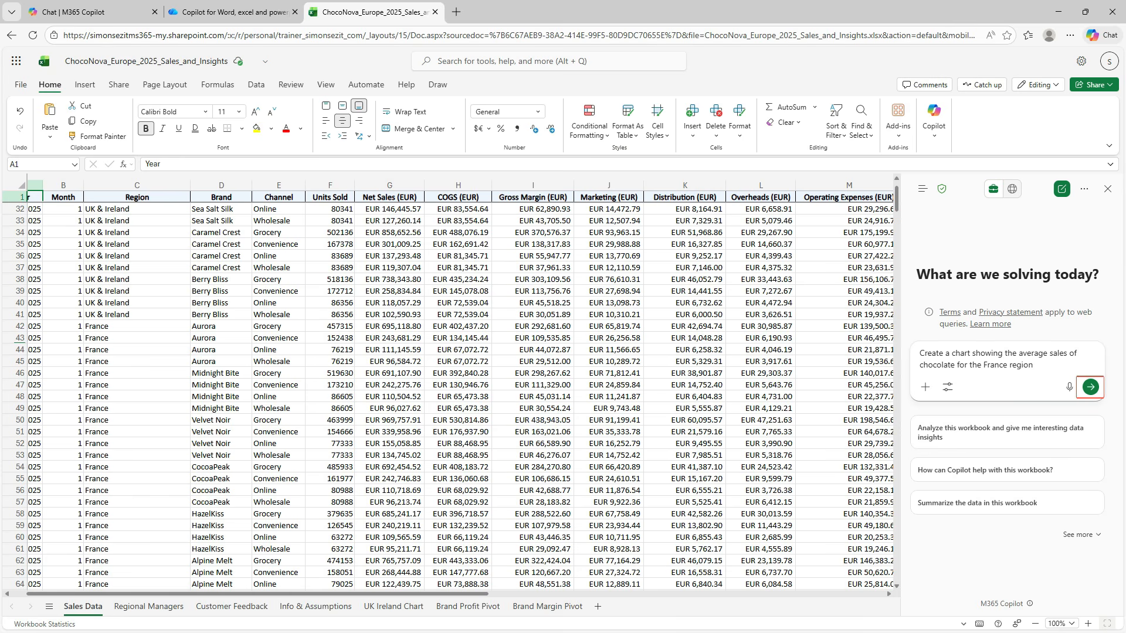
{"action": "key", "text": "Return"}
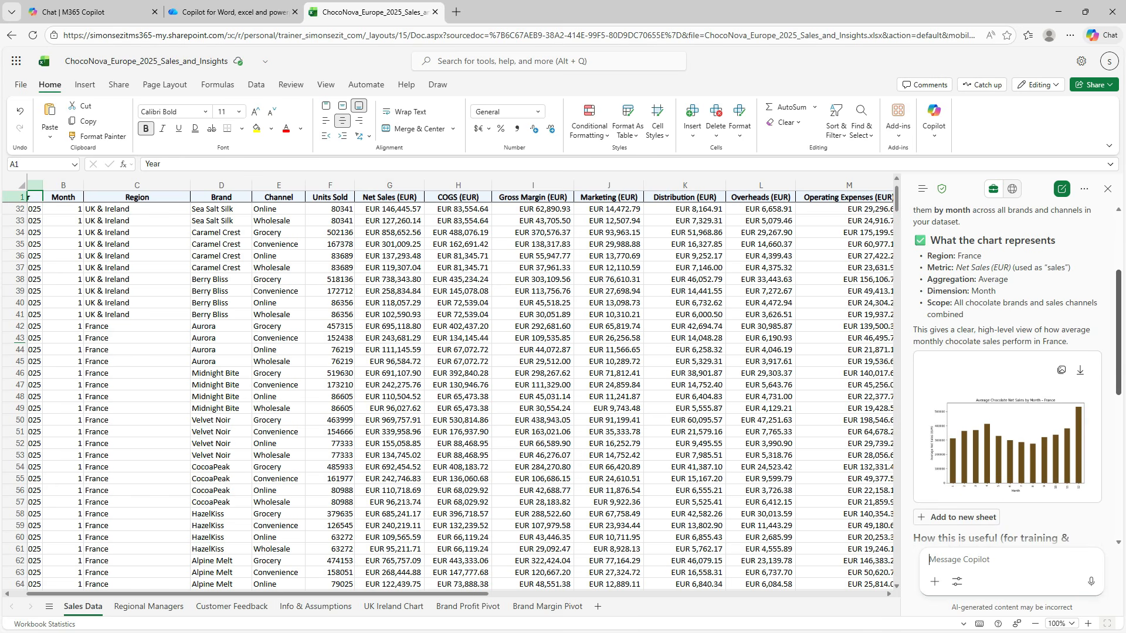
{"action": "scroll", "coordinate": [1008, 376], "scroll_direction": "down", "scroll_amount": 2}
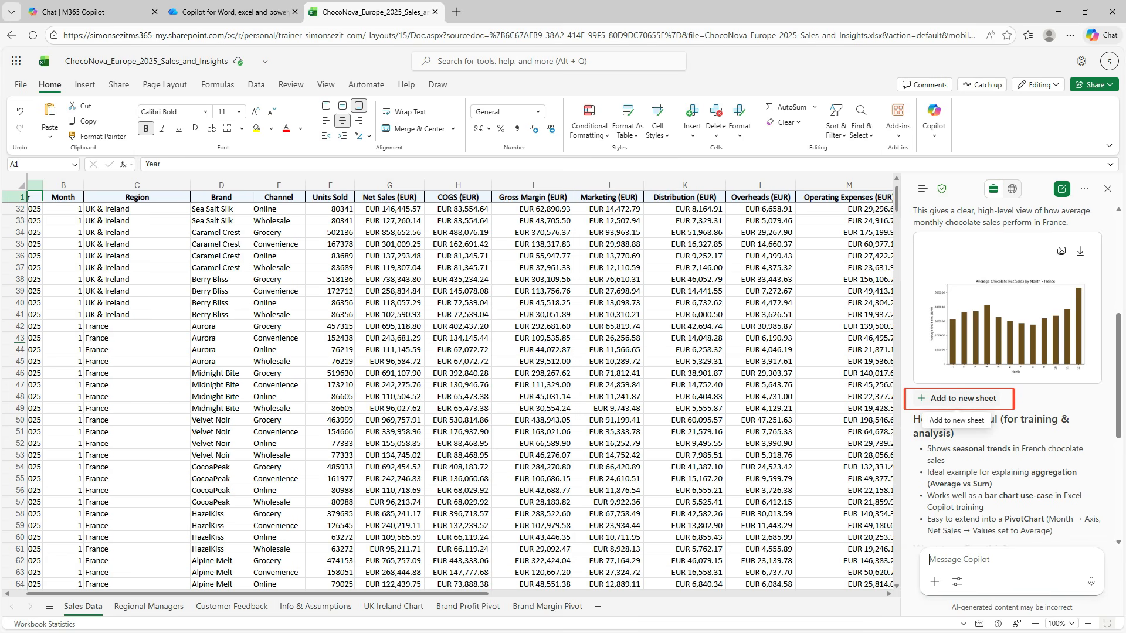
{"action": "left_click", "coordinate": [962, 399]}
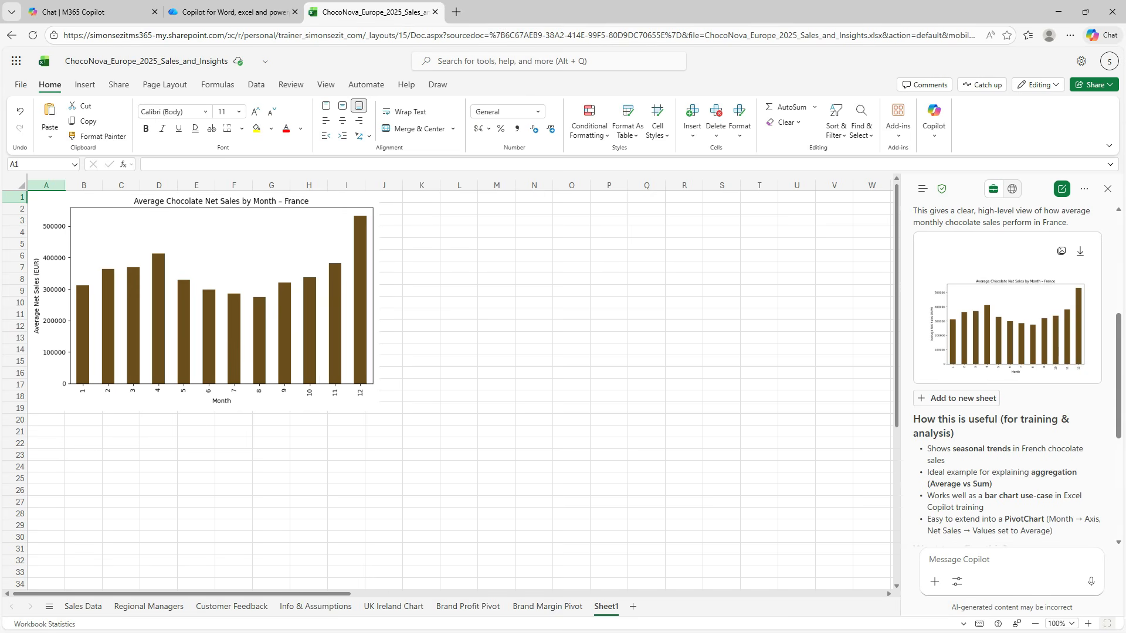
Submit the suggested prompt "Compare chocolate sales in France and Germany" and add the comparison chart to a new sheet.
{"action": "left_click_drag", "start_coordinate": [1118, 376], "coordinate": [1118, 474]}
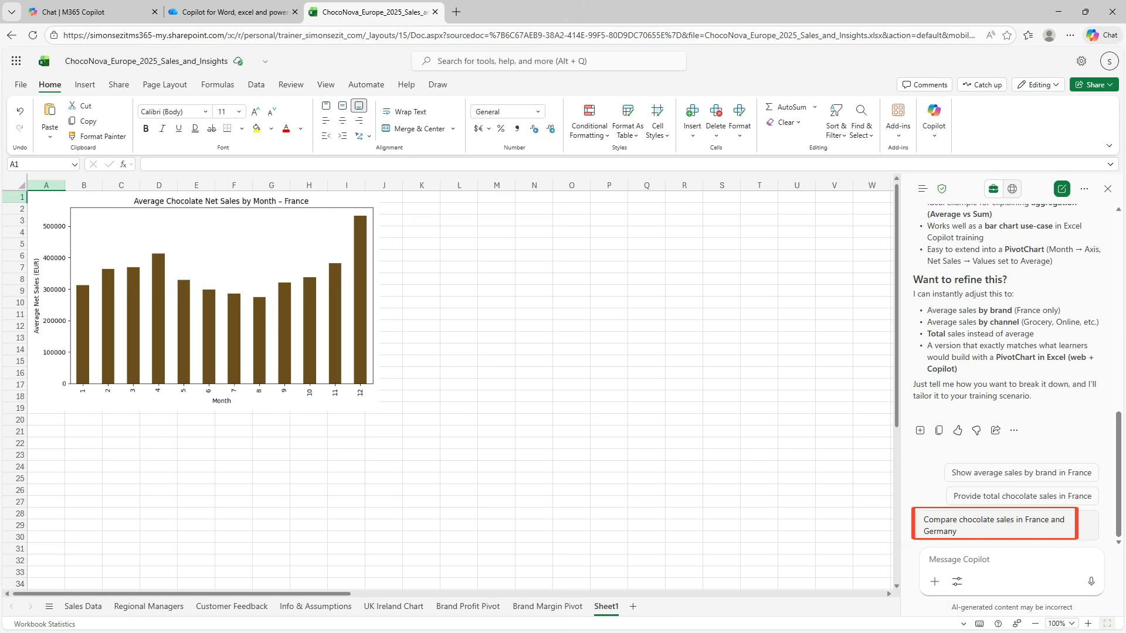
{"action": "left_click", "coordinate": [1007, 525]}
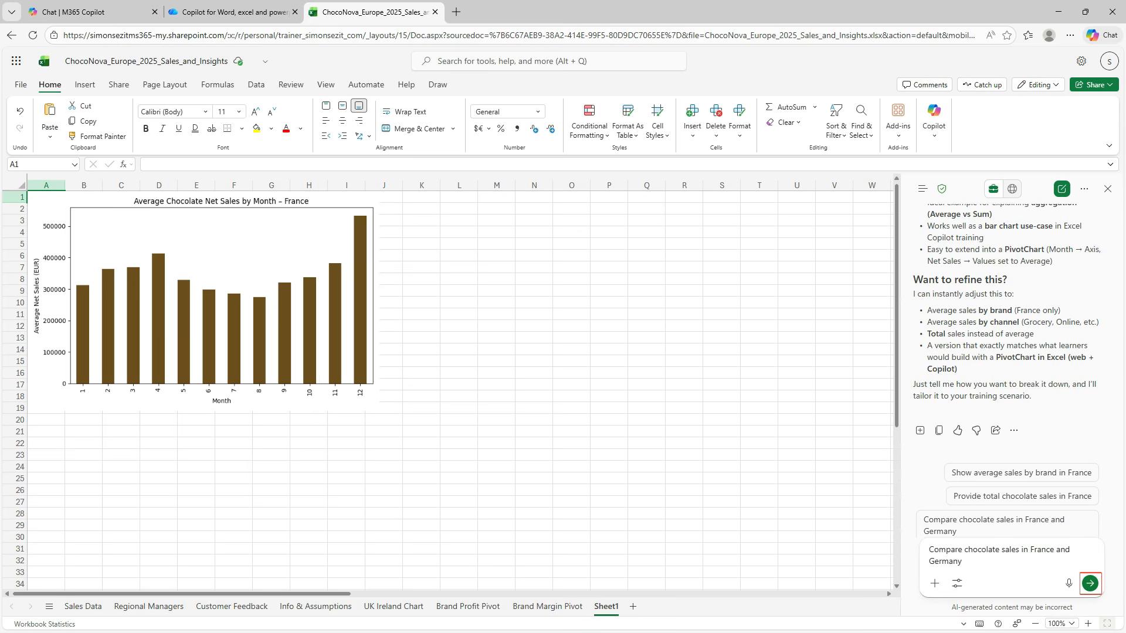
{"action": "key", "text": "Return"}
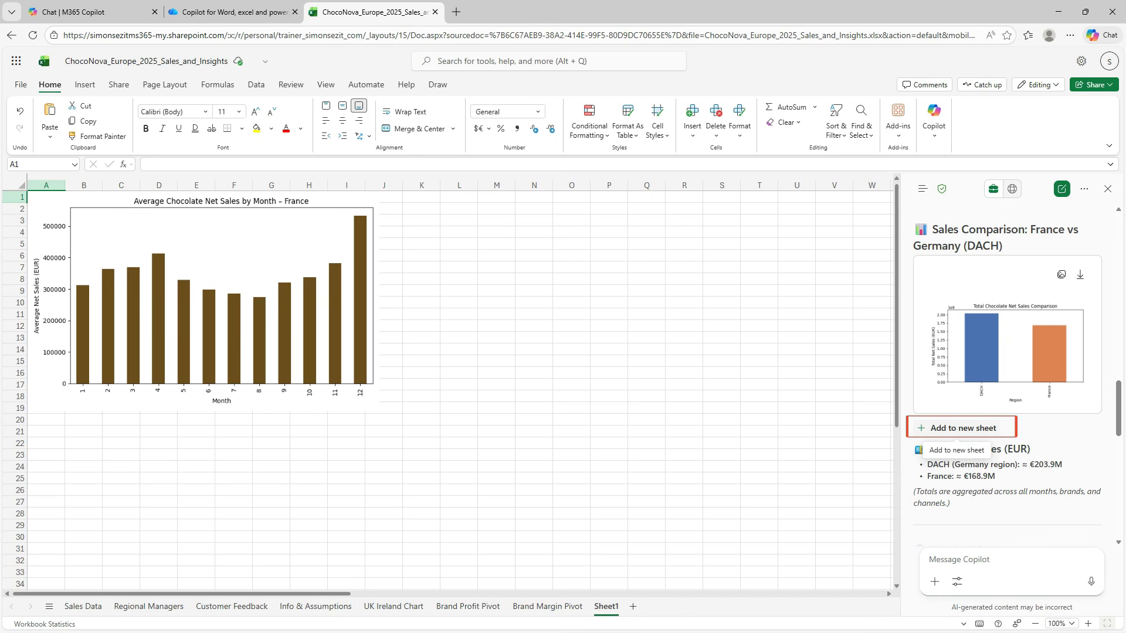
{"action": "left_click", "coordinate": [962, 429]}
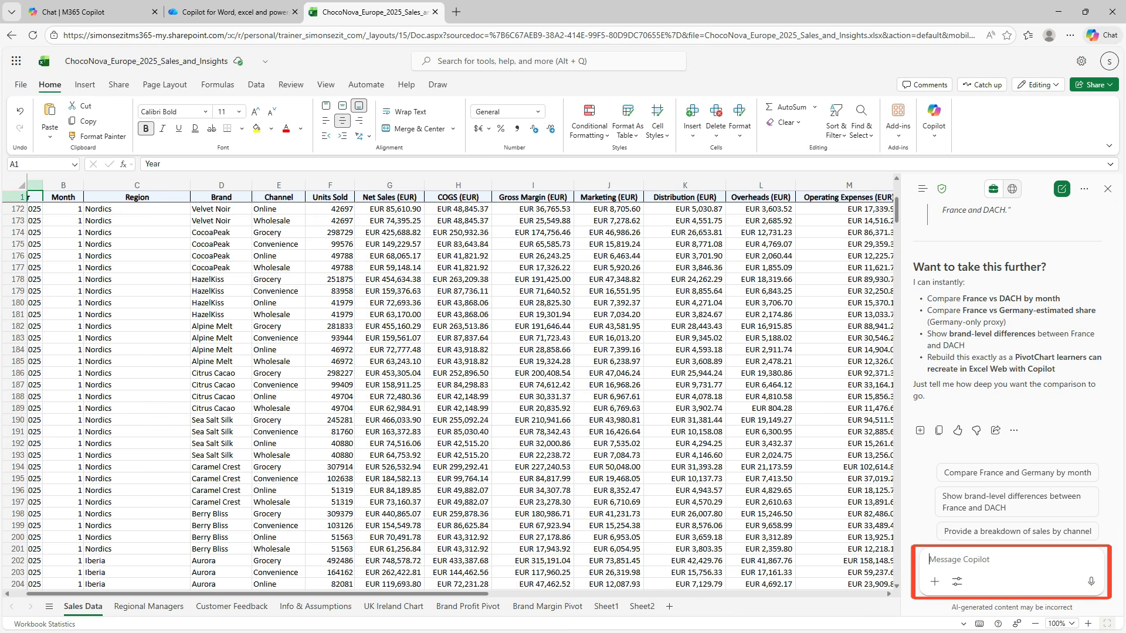
Ask Copilot to "create a pivotchart to show a comparison of chocolate sales between Nordics and Iberia".
{"action": "type", "text": "create a pivotchart to show a comparison of chocolate sales between Nordics and Iberia"}
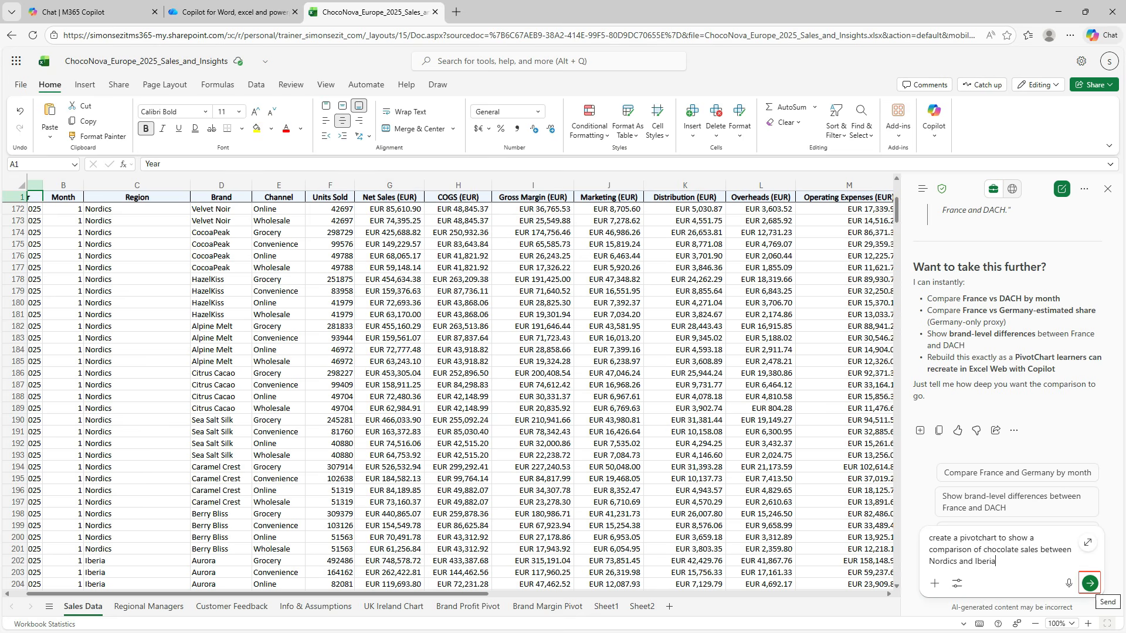
{"action": "left_click", "coordinate": [1089, 583]}
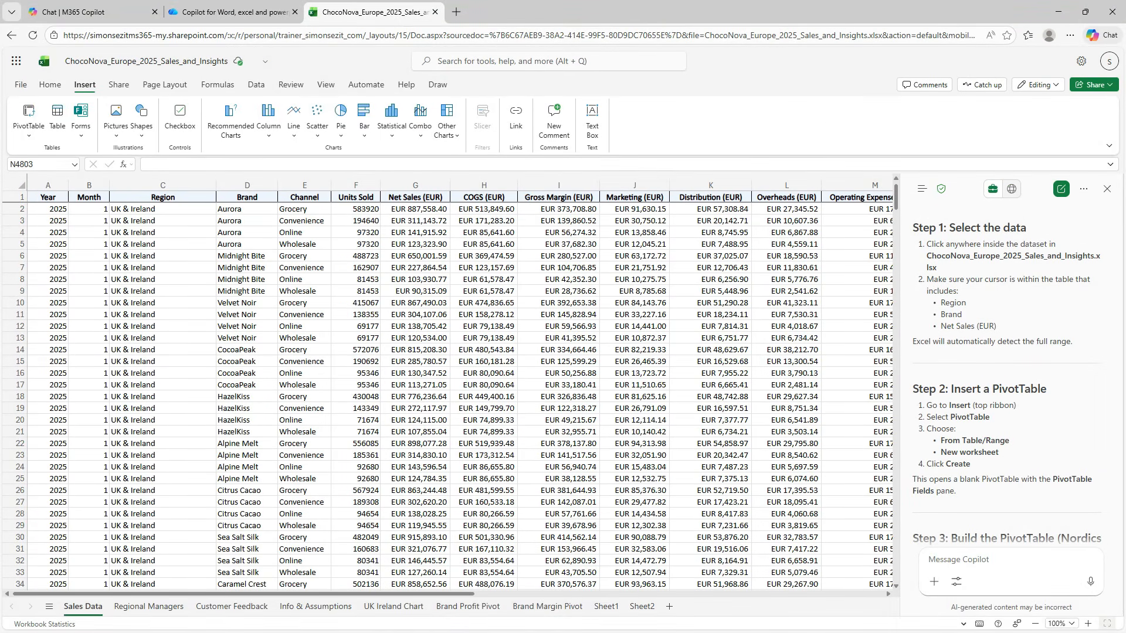
Insert a blank PivotTable on a new sheet from the Sales Data range A1:O4801.
{"action": "left_click", "coordinate": [163, 221]}
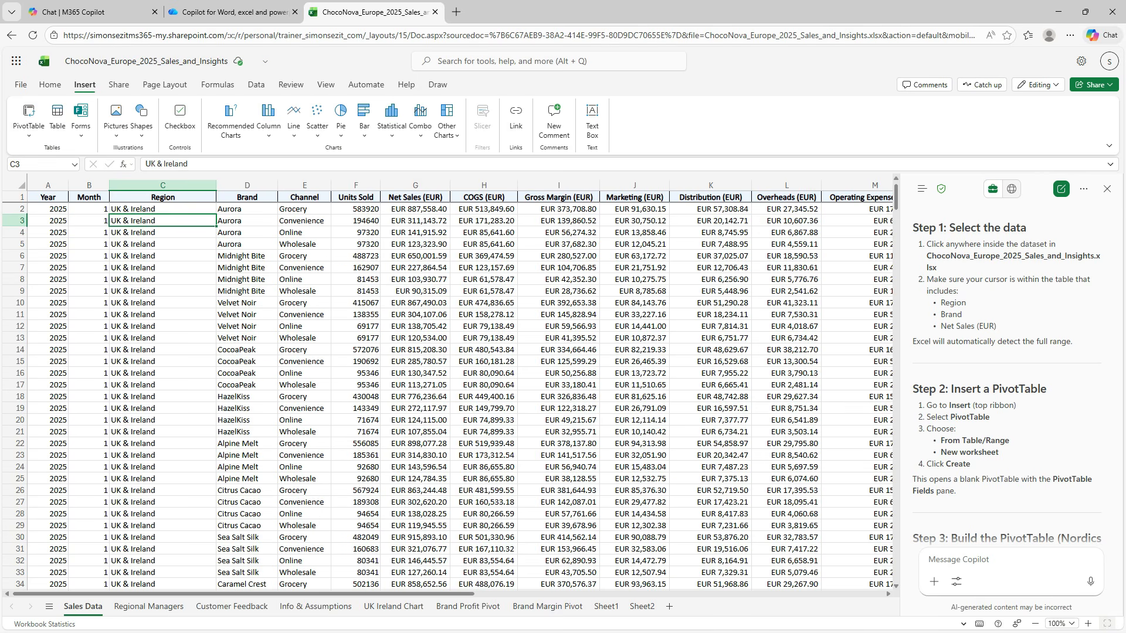
{"action": "left_click", "coordinate": [50, 85]}
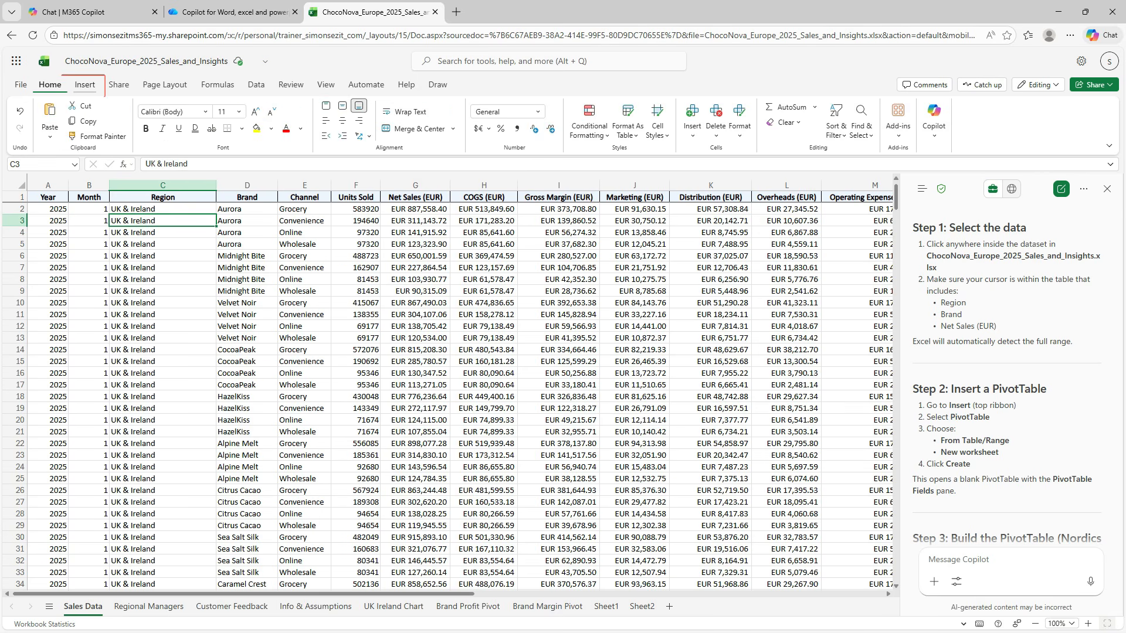
{"action": "left_click", "coordinate": [84, 85]}
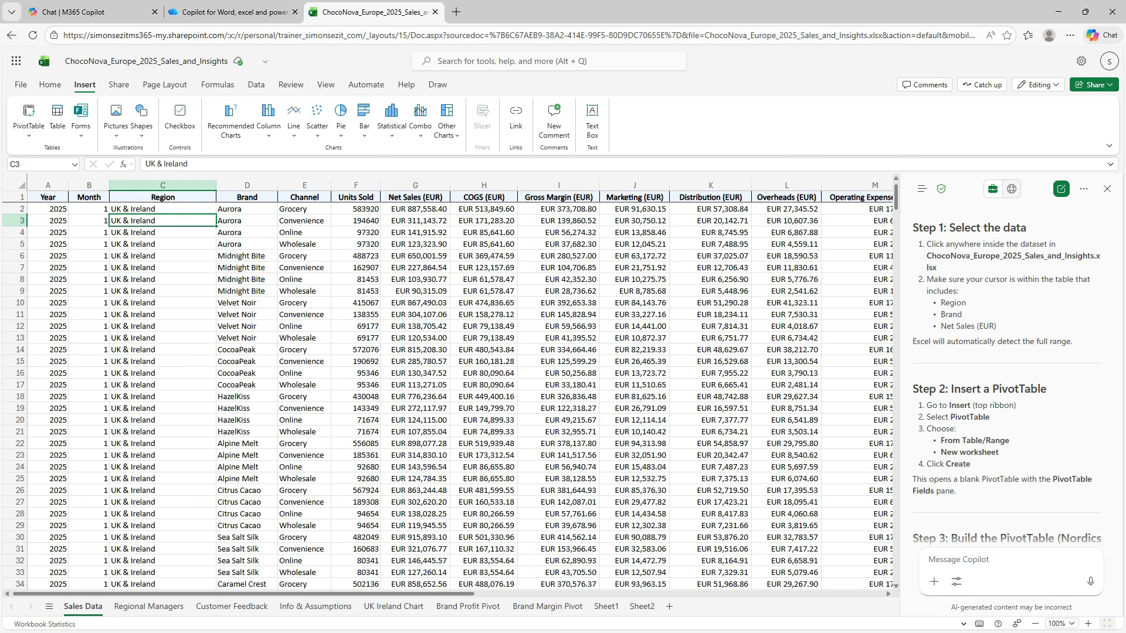
{"action": "left_click", "coordinate": [28, 112]}
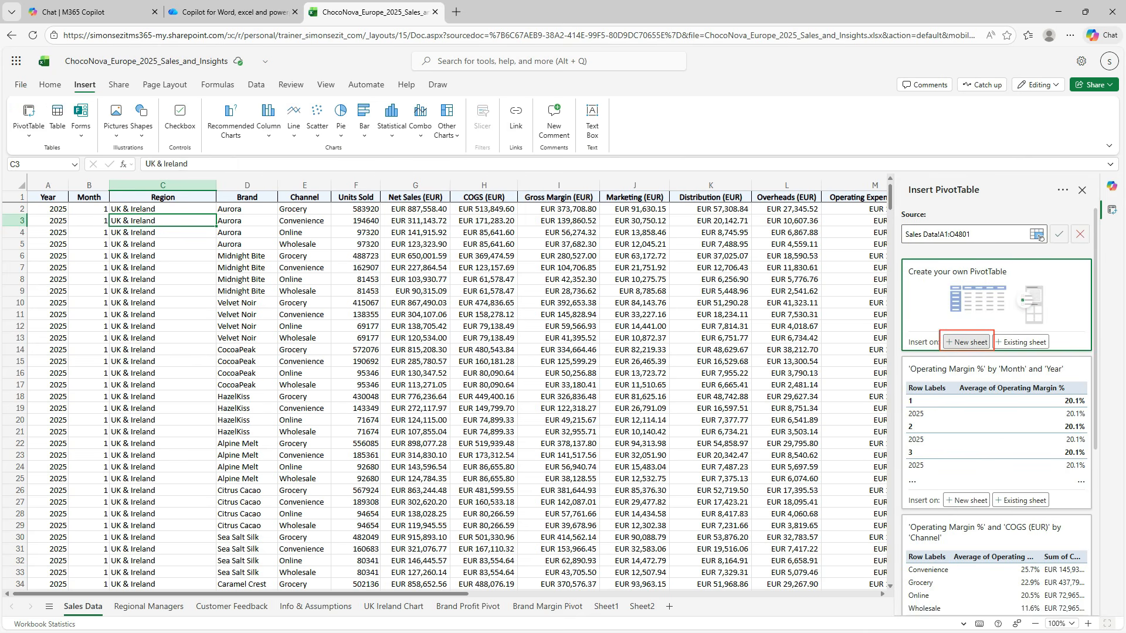
{"action": "left_click", "coordinate": [966, 342]}
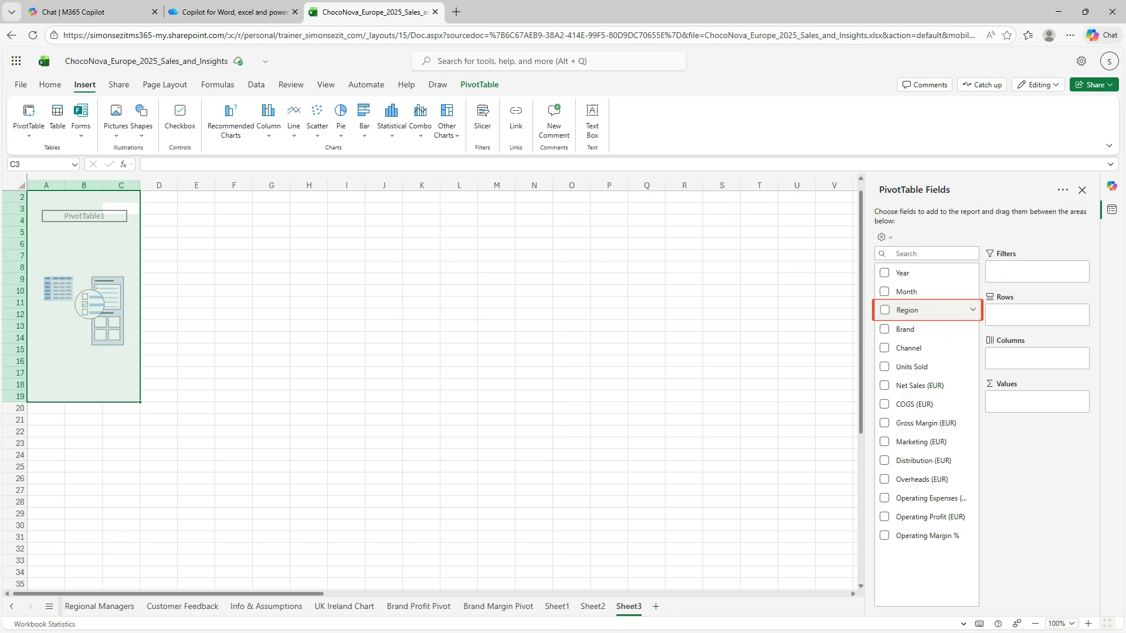
Add Region as the PivotTable's rows and the sum of Net Sales (EUR) as its values.
{"action": "left_click_drag", "start_coordinate": [907, 311], "coordinate": [1029, 315]}
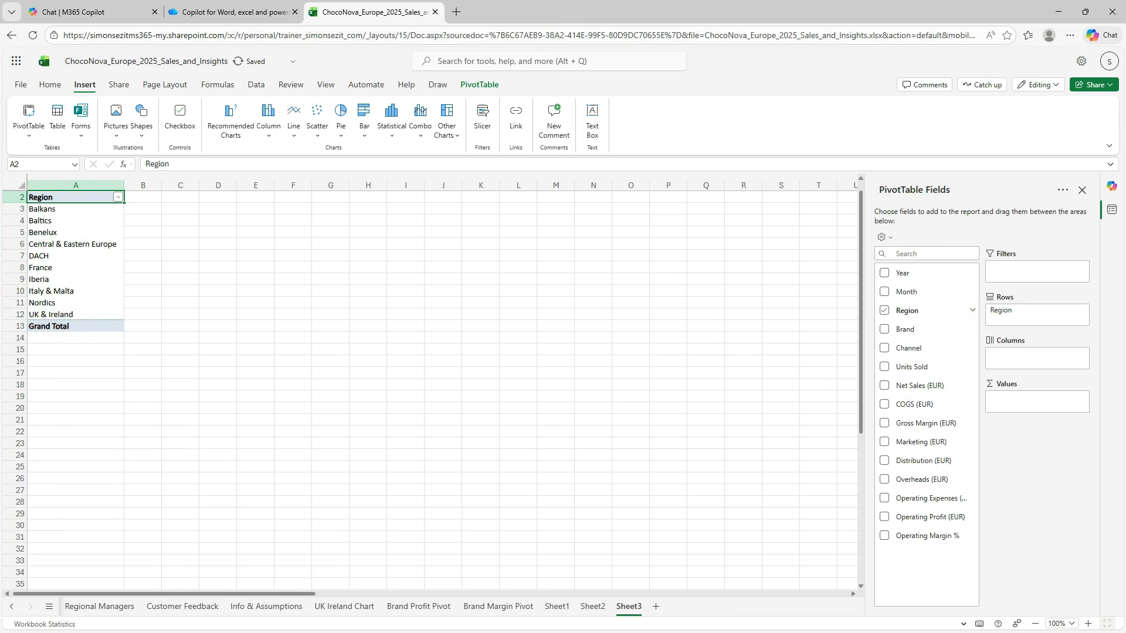
{"action": "left_click_drag", "start_coordinate": [919, 385], "coordinate": [1029, 402]}
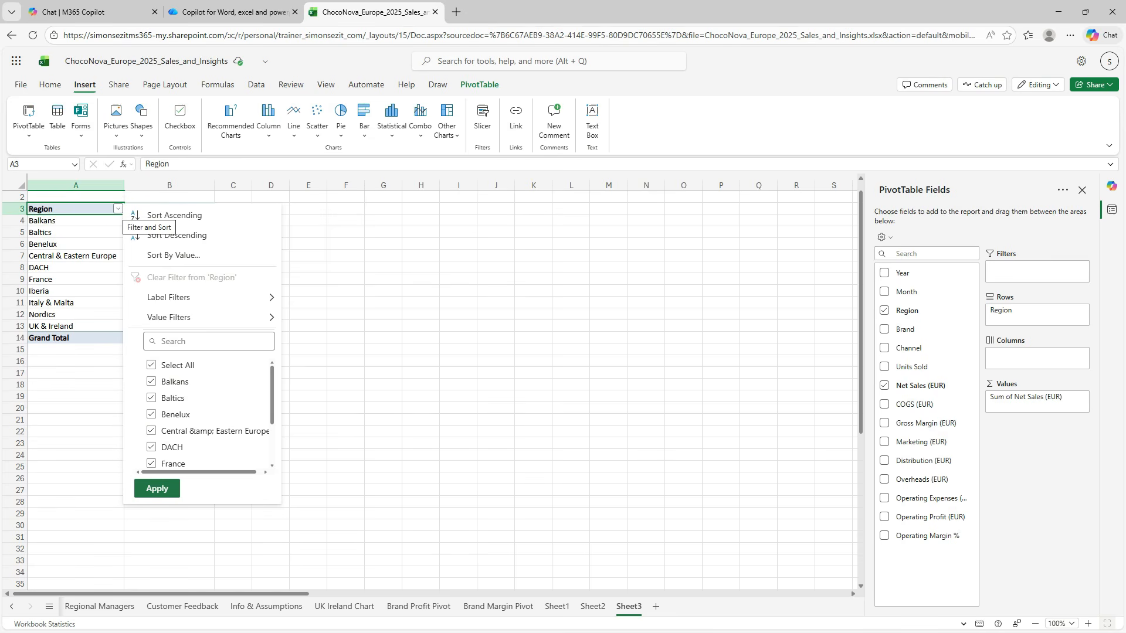
Filter the PivotTable's Region rows to show only Iberia and Nordics.
{"action": "left_click", "coordinate": [151, 365]}
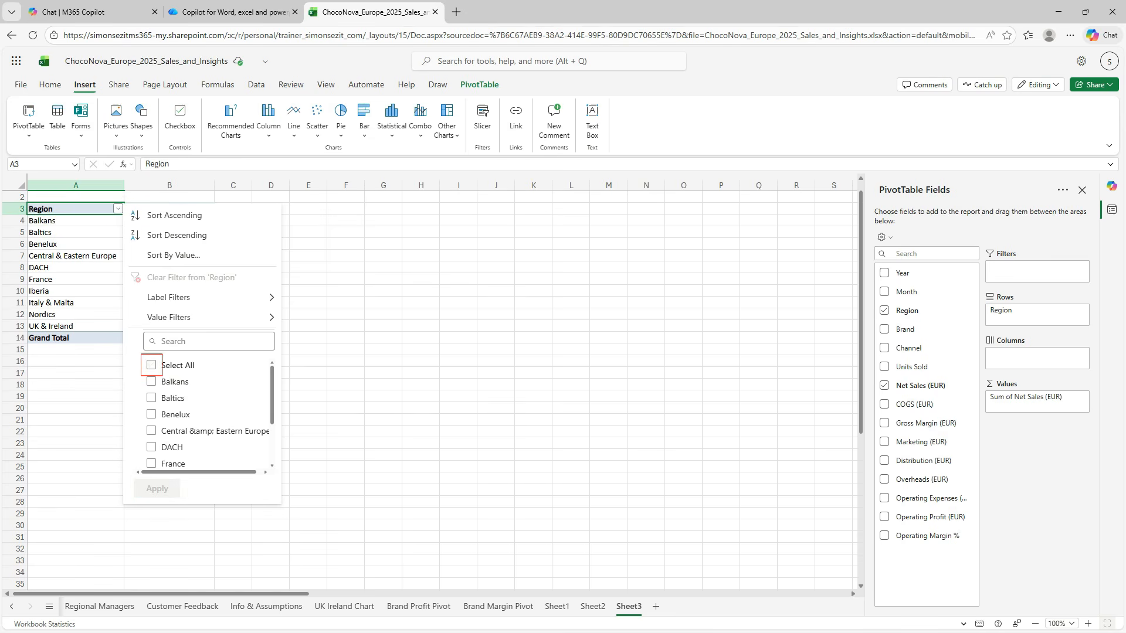
{"action": "scroll", "coordinate": [208, 413], "scroll_direction": "down", "scroll_amount": 2}
{"action": "left_click", "coordinate": [151, 421]}
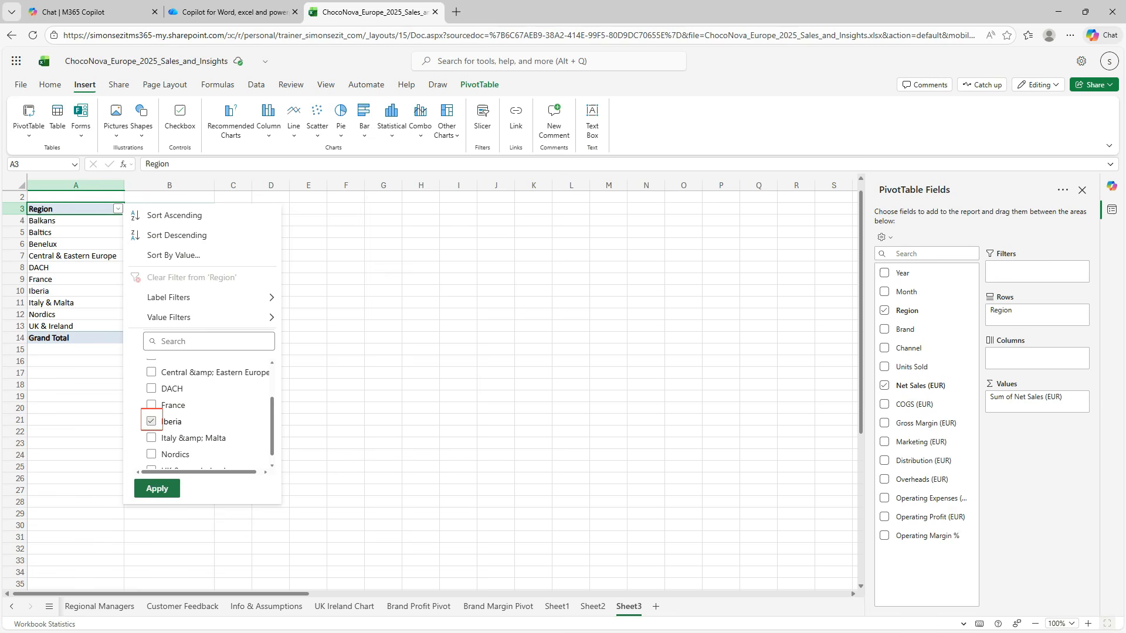
{"action": "left_click", "coordinate": [151, 454]}
{"action": "left_click", "coordinate": [157, 488]}
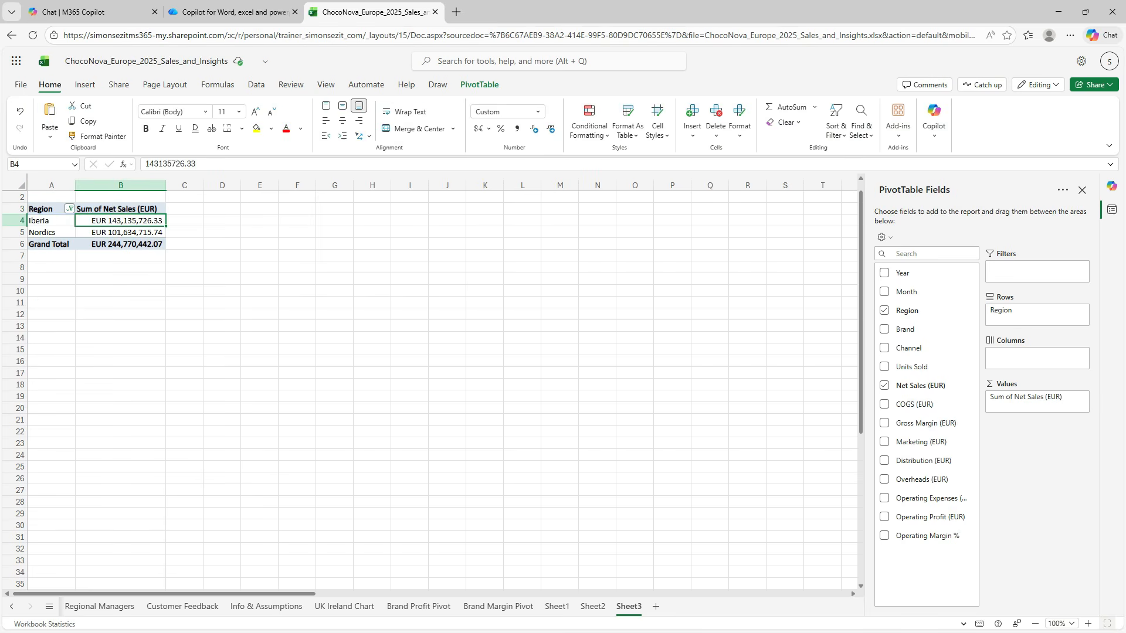
Insert the recommended horizontal bar PivotChart for range A3:B5 and enlarge it proportionally to reach about column N, row 24.
{"action": "left_click_drag", "start_coordinate": [44, 209], "coordinate": [120, 233]}
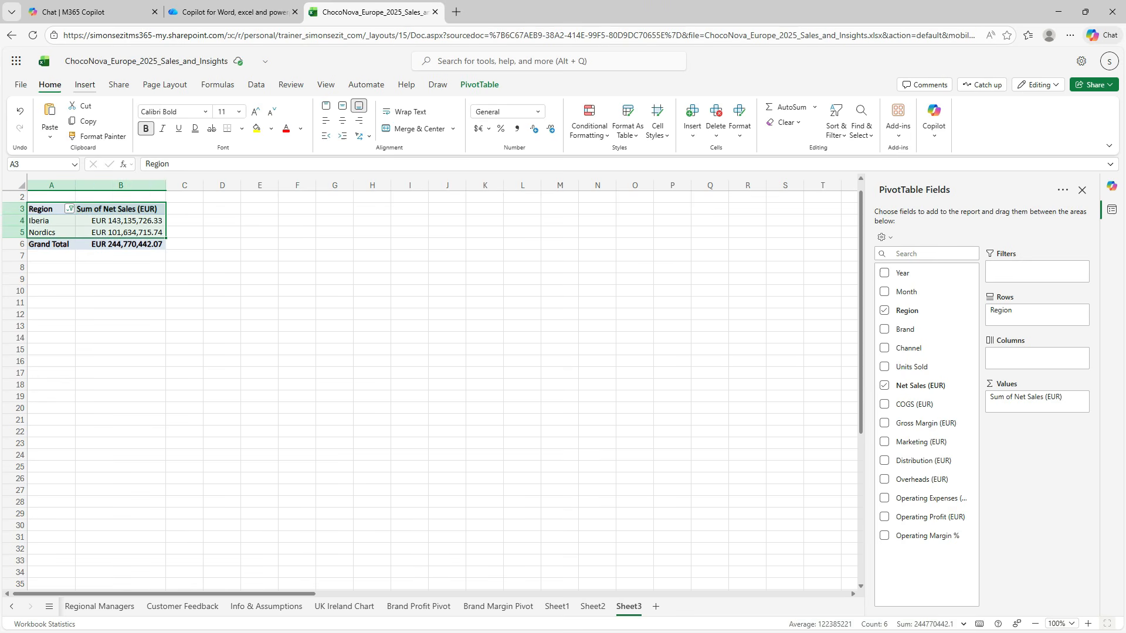
{"action": "left_click", "coordinate": [84, 84]}
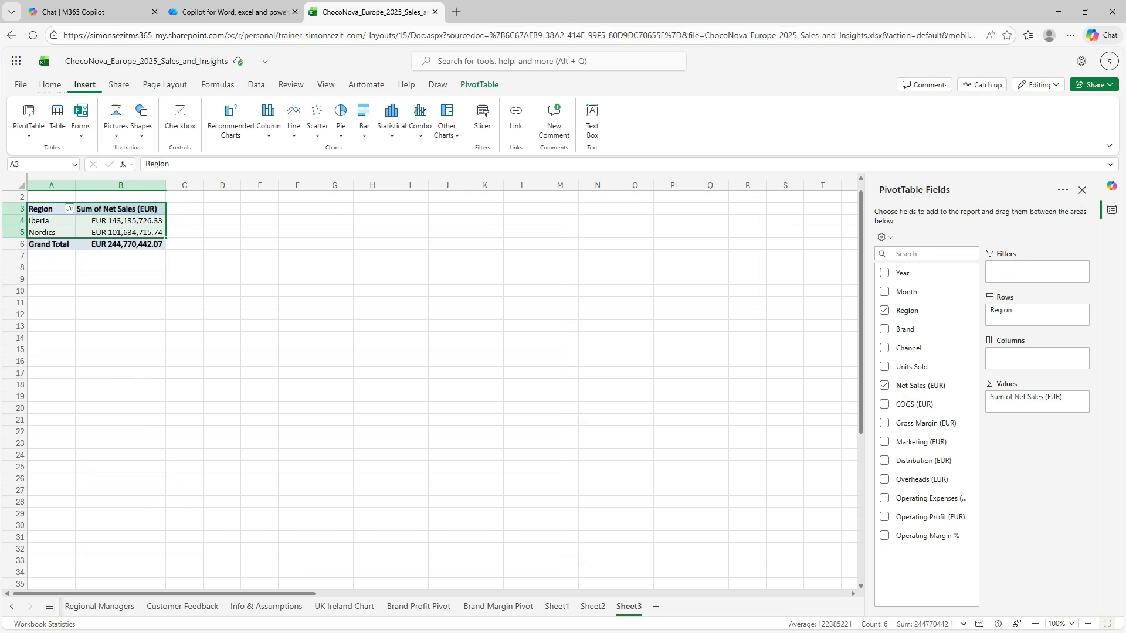
{"action": "left_click", "coordinate": [231, 120]}
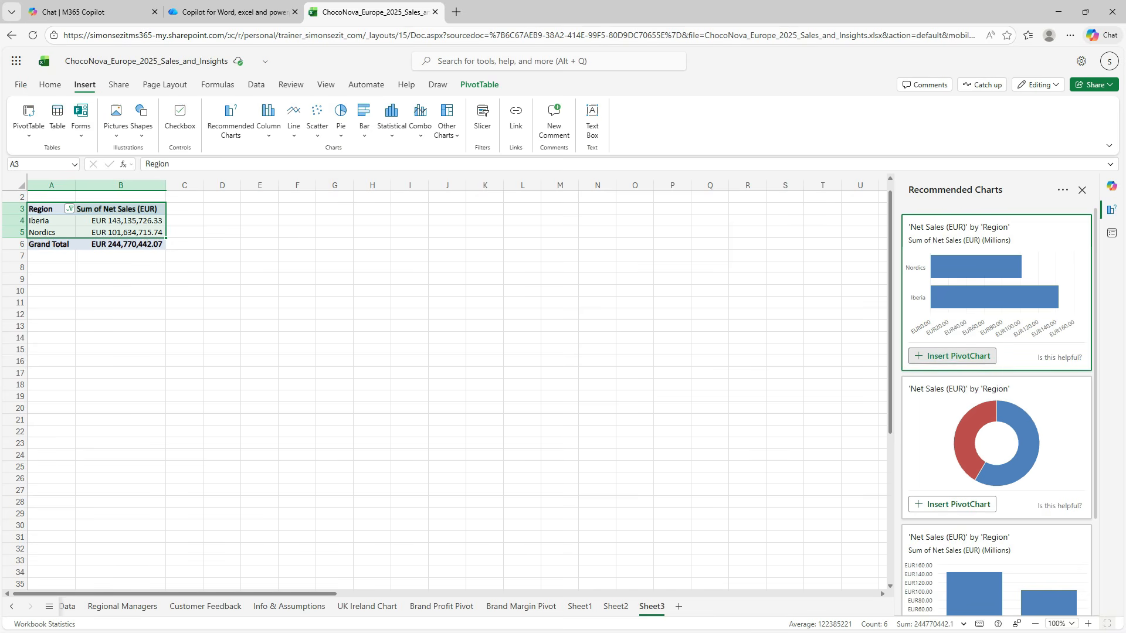
{"action": "left_click", "coordinate": [952, 356]}
{"action": "left_click", "coordinate": [1082, 190]}
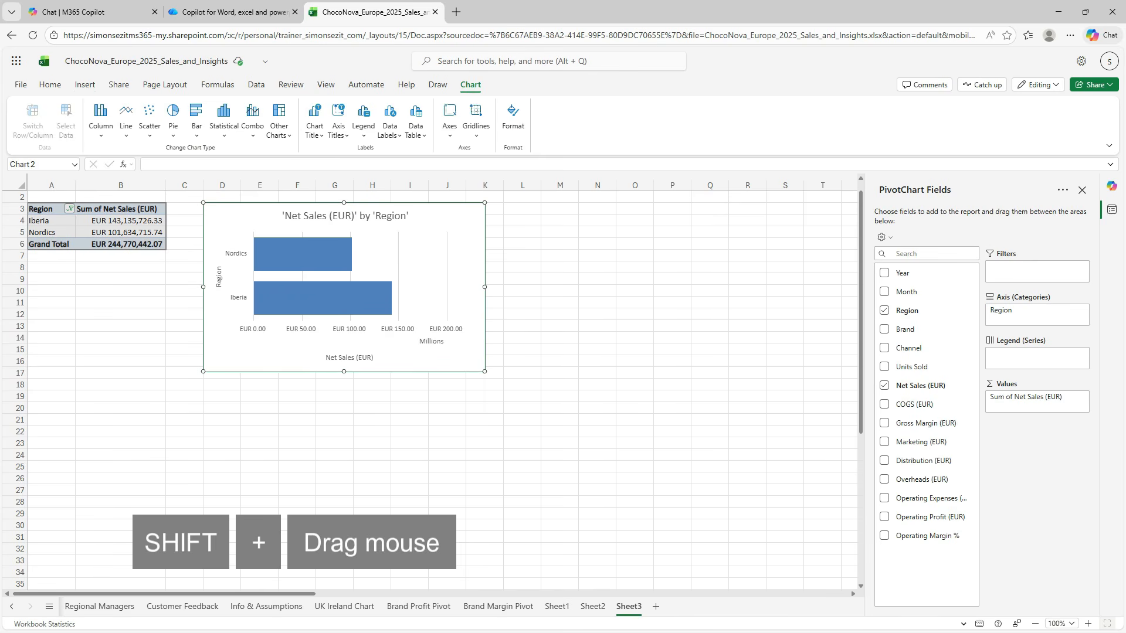
{"action": "left_click_drag", "start_coordinate": [484, 371], "coordinate": [630, 458]}
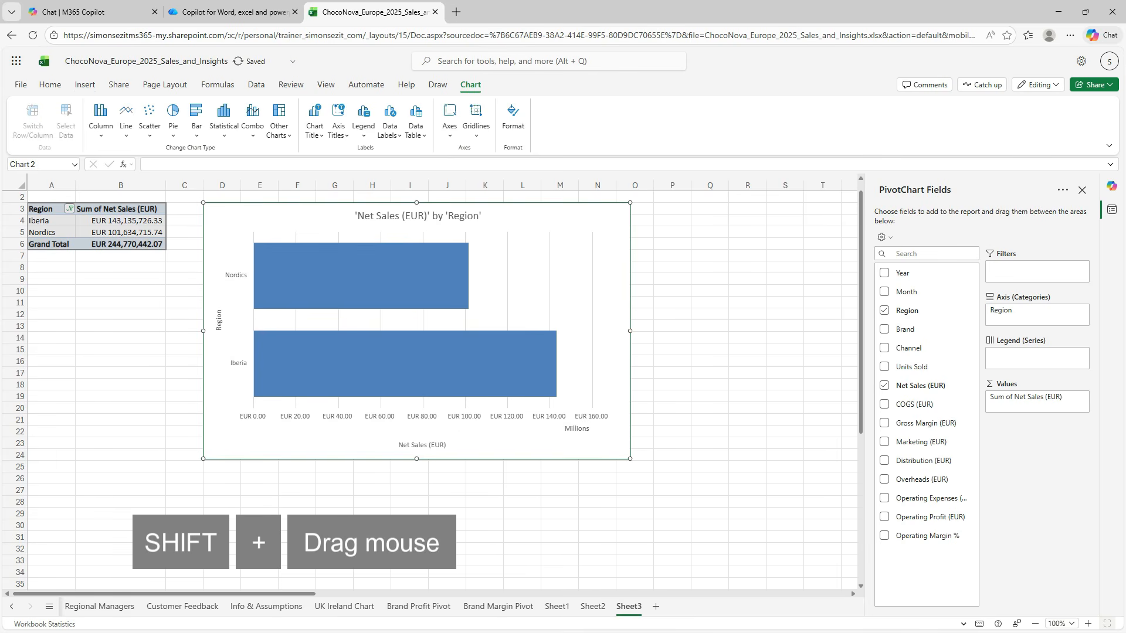